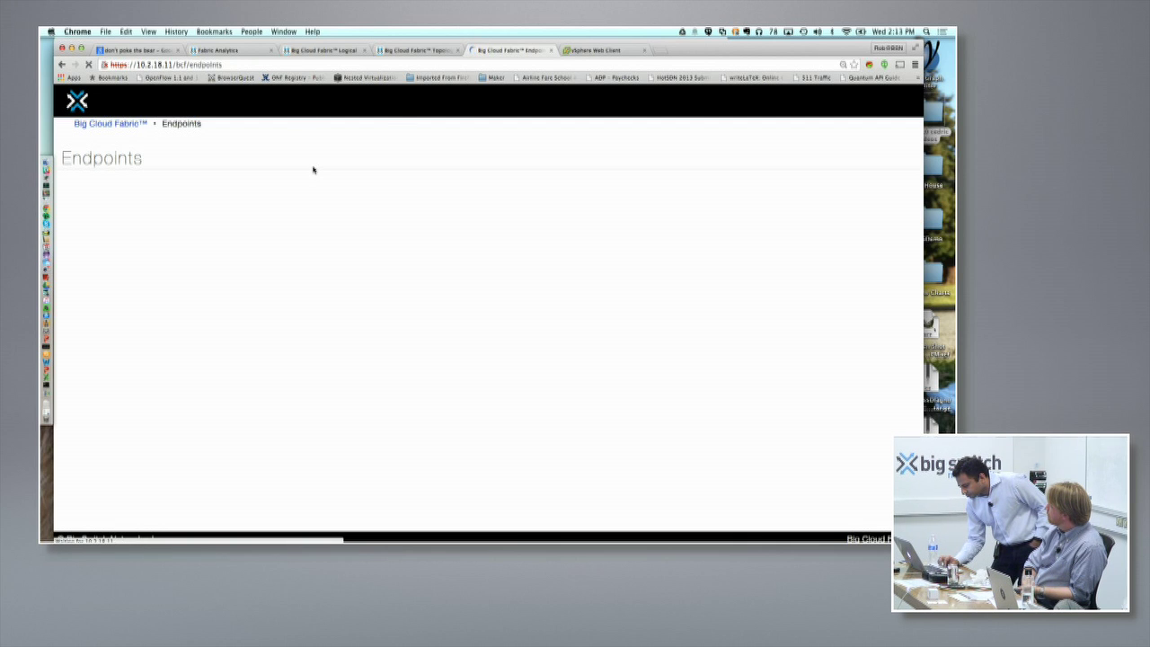
# Step: Build an endpoint query in the Advanced Query Builder with column VLAN, comparison equals
pyautogui.moveTo(674, 43); pyautogui.dragTo(670, 42)
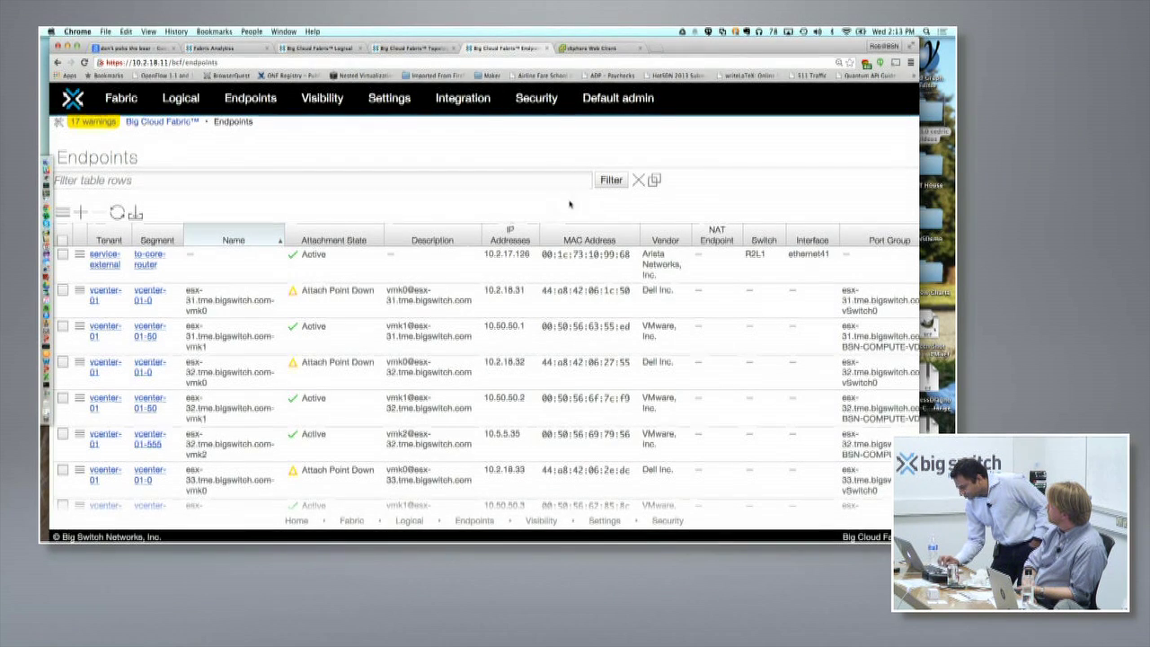
pyautogui.click(653, 185)
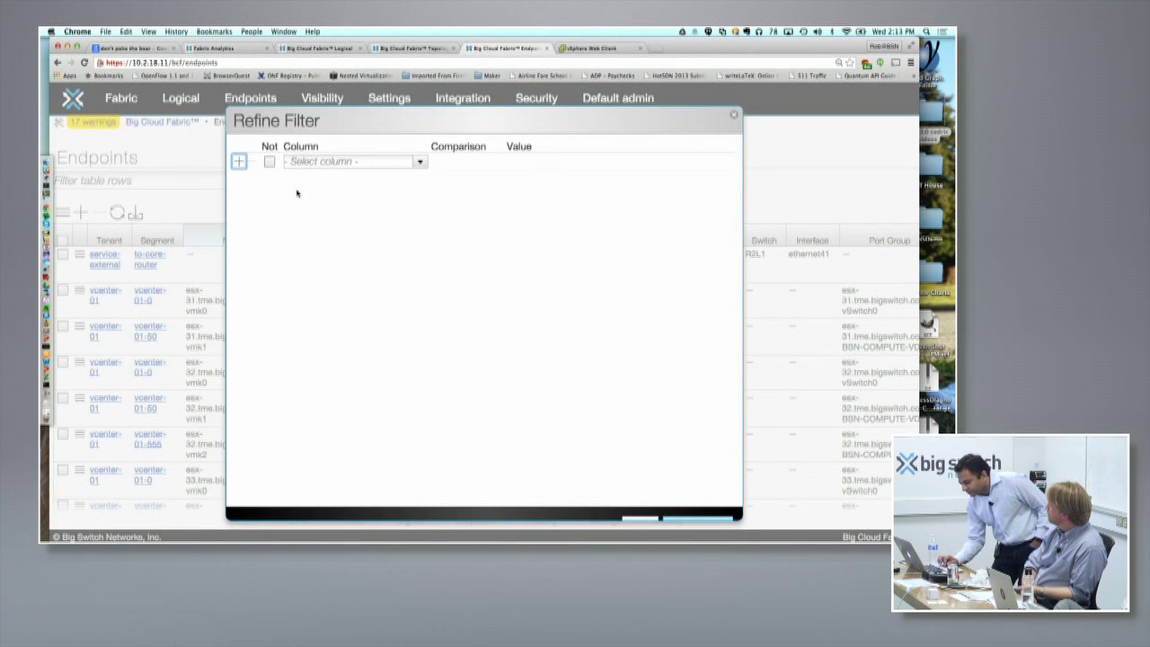
pyautogui.click(419, 162)
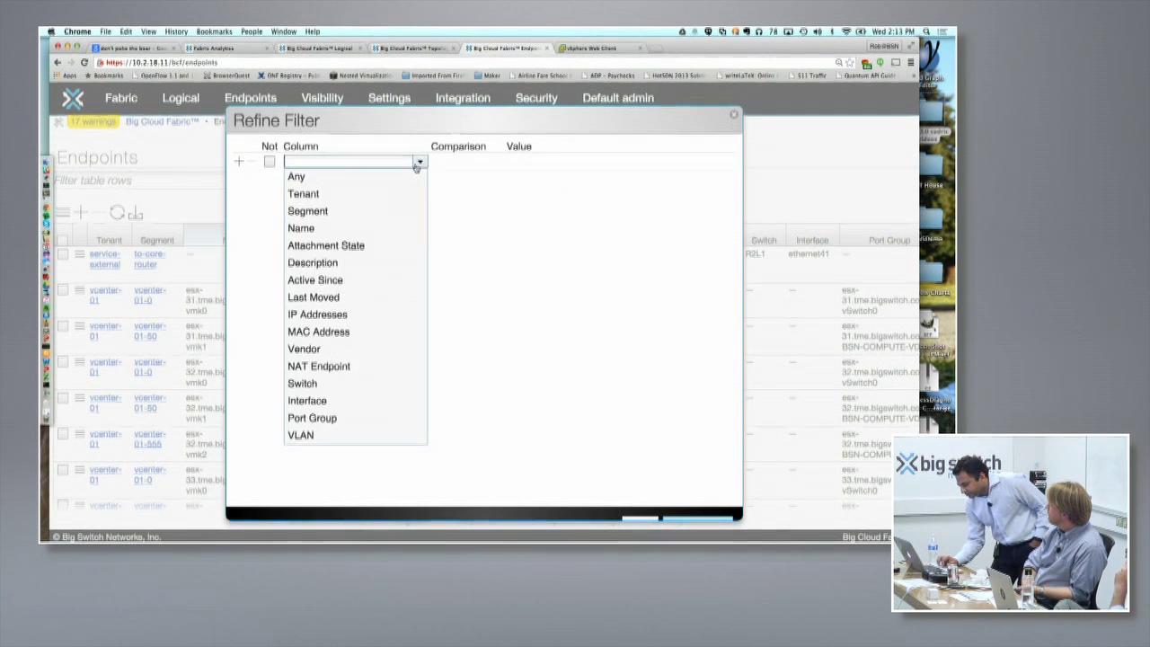
pyautogui.click(335, 435)
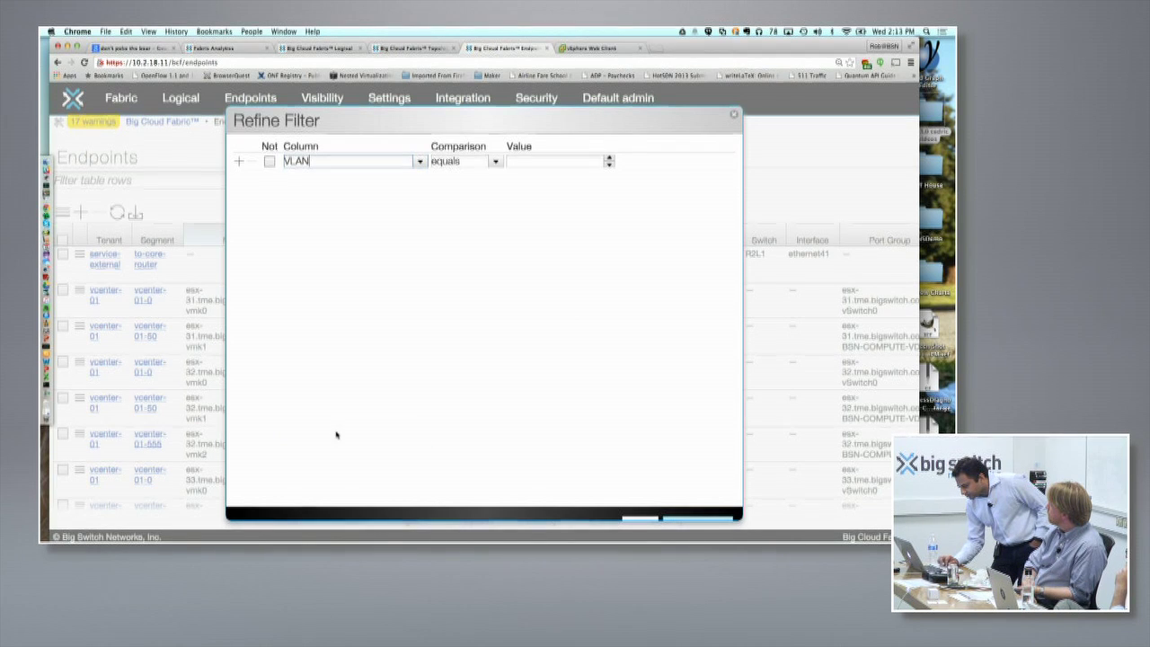
pyautogui.click(522, 161)
# Step: Set the value to 666 and apply the filter, which returns no endpoints
pyautogui.write('666')
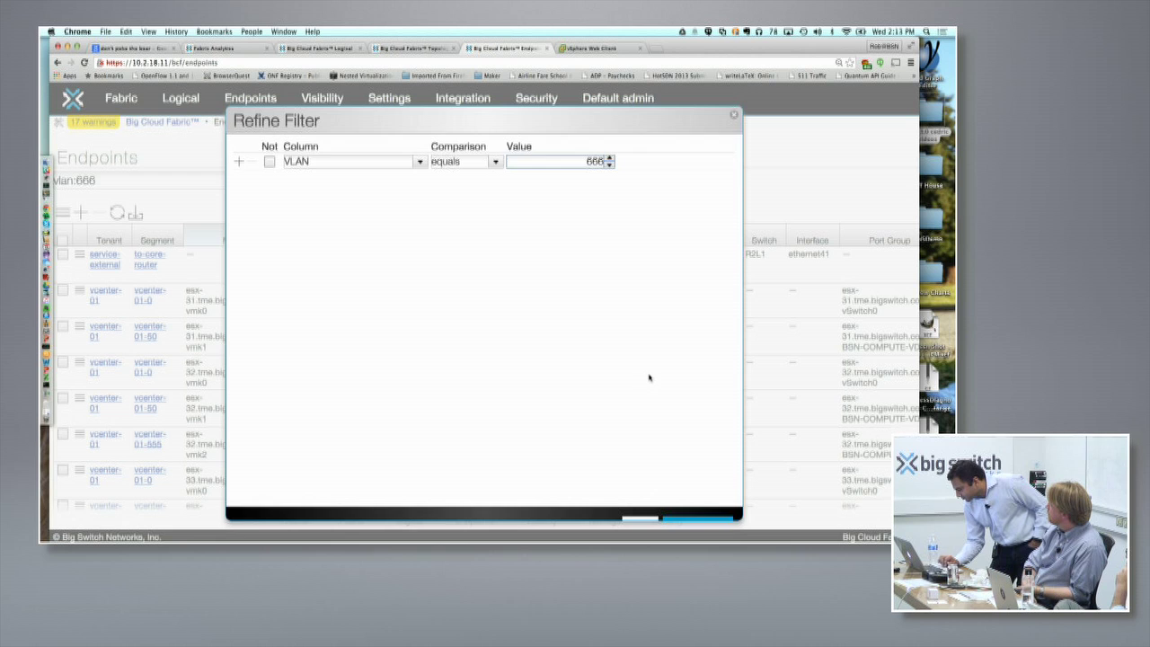
pyautogui.click(699, 503)
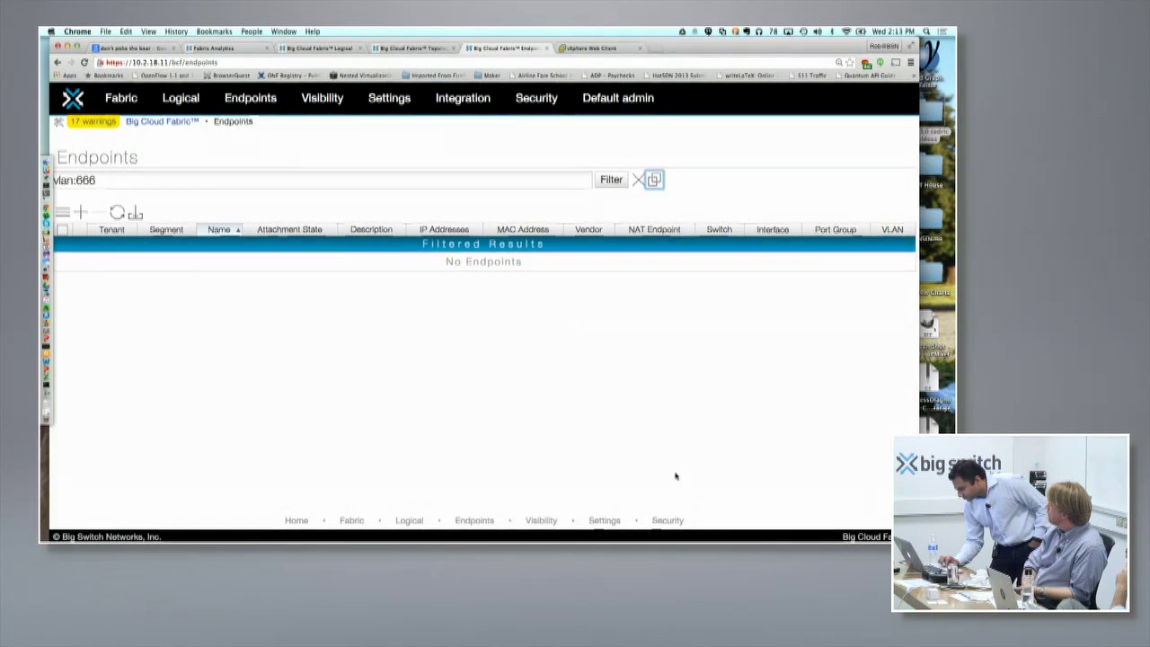
pyautogui.click(614, 180)
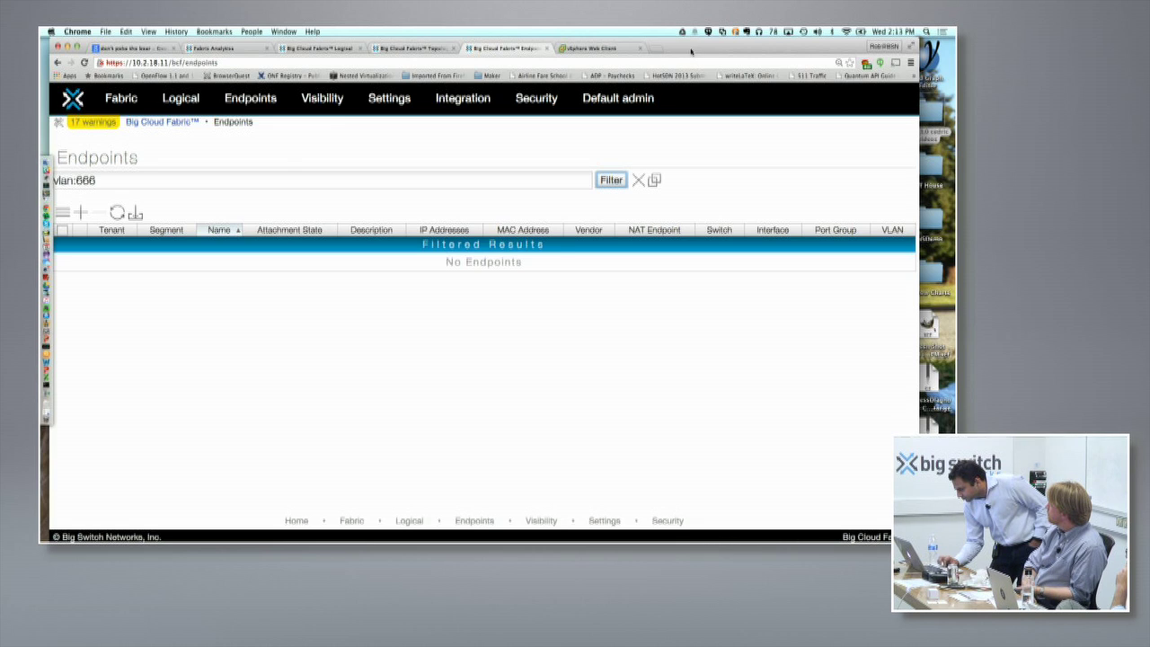
pyautogui.moveTo(691, 51); pyautogui.dragTo(710, 52)
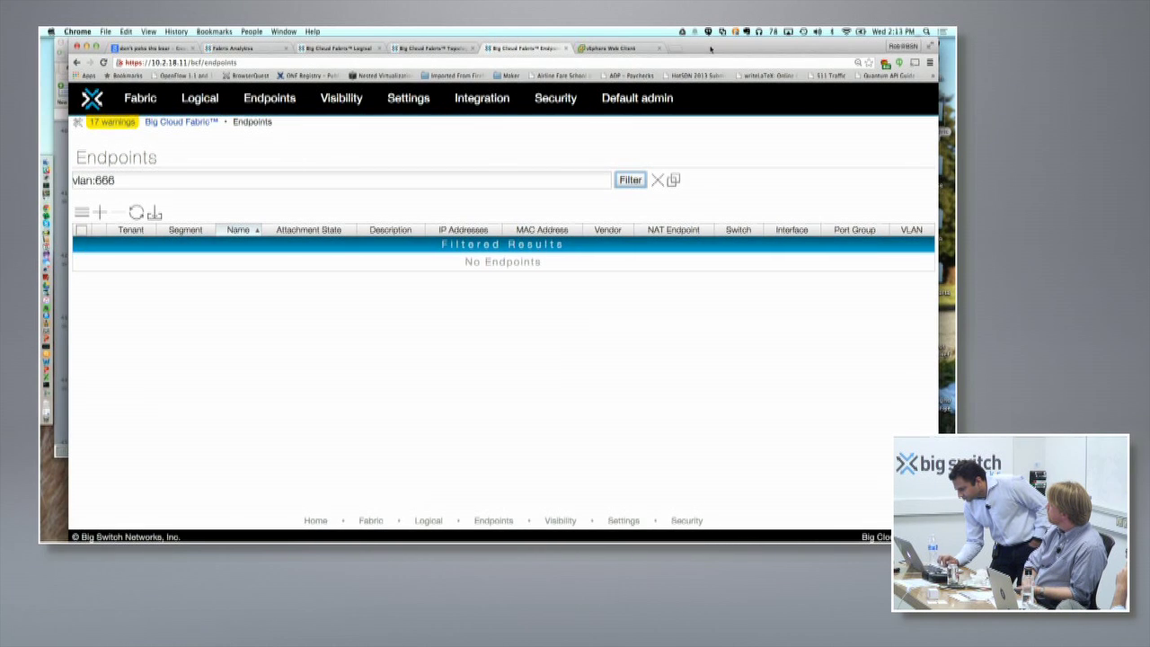
pyautogui.click(609, 48)
# Step: Mark DB-1's Network adapter 2 (Test-VLAN-666) as Connected and save the VM settings
pyautogui.click(135, 234)
pyautogui.click(253, 361)
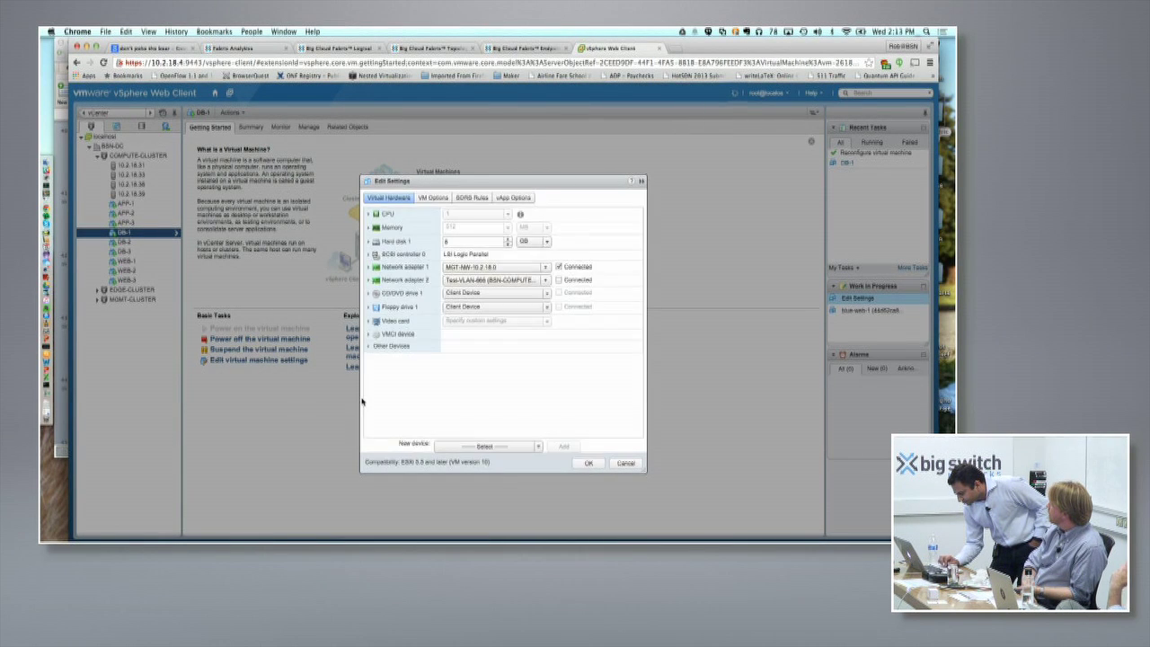
pyautogui.click(559, 281)
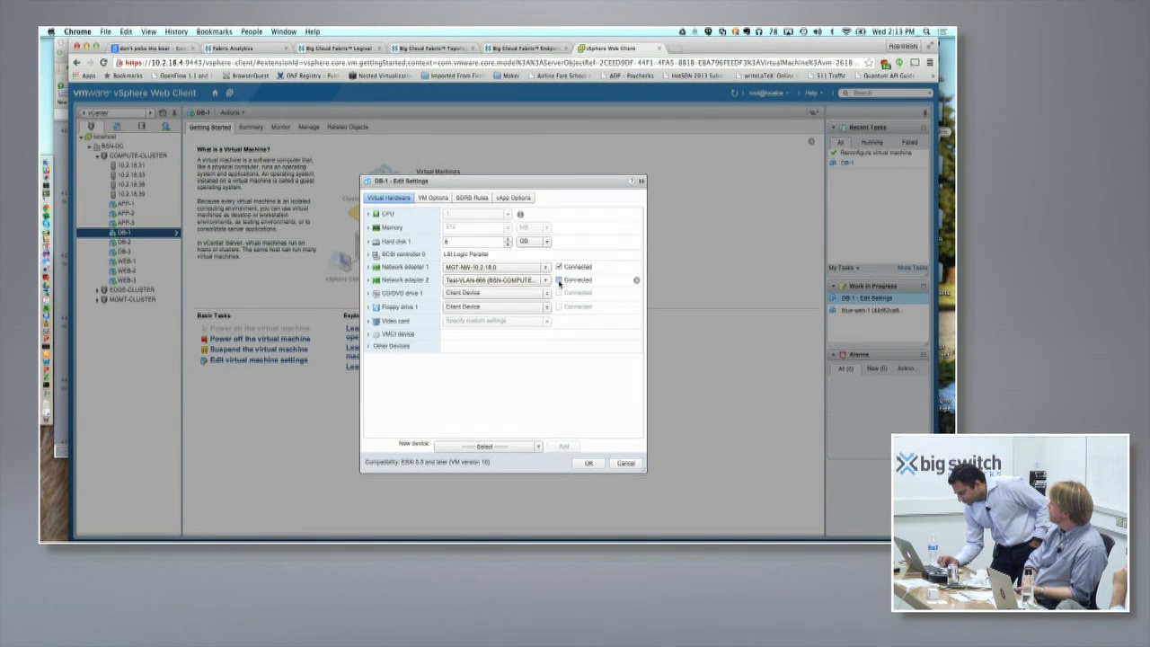
pyautogui.click(588, 464)
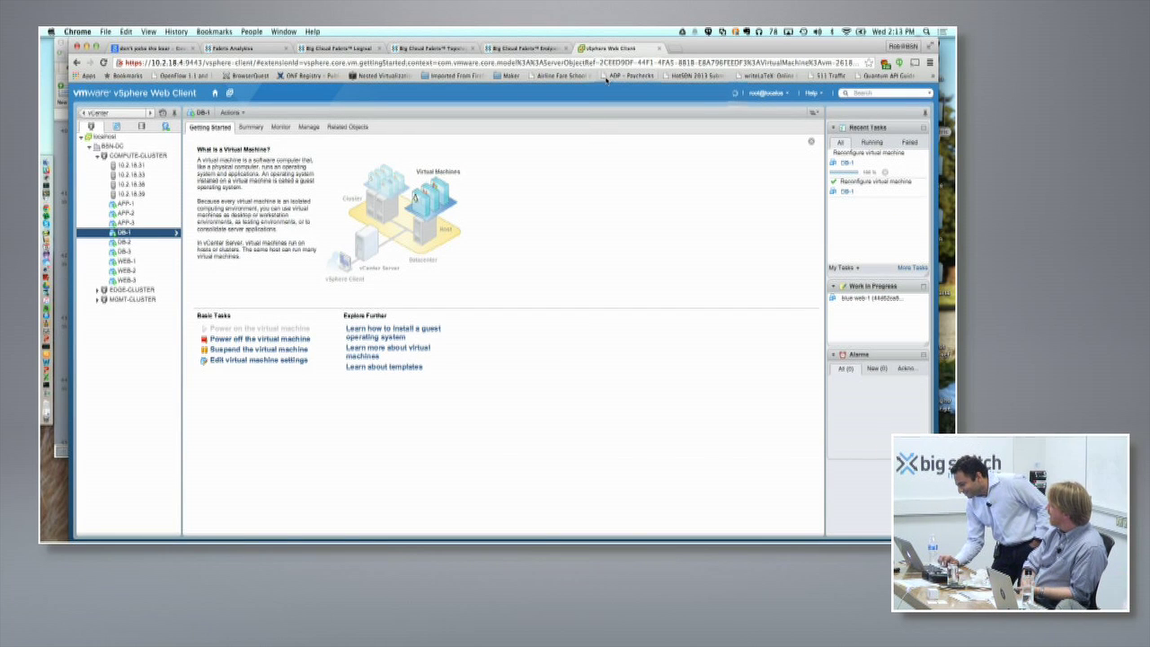
pyautogui.click(518, 50)
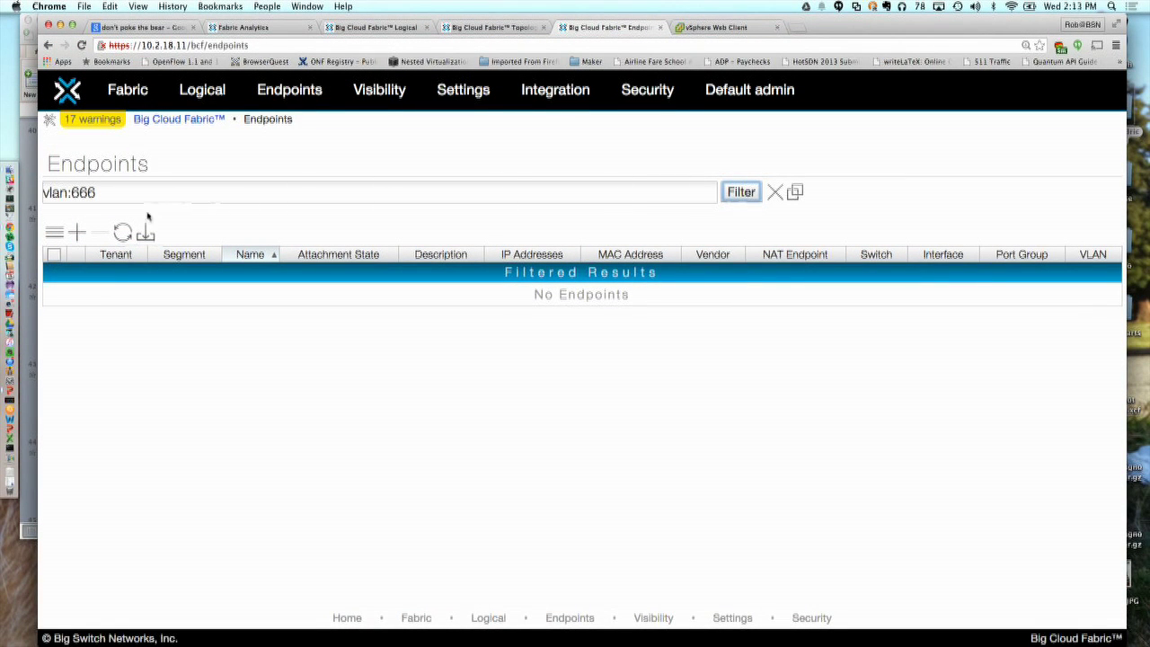
# Step: Refresh the vlan:666 endpoints list twice, checking Topology in between; it stays empty
pyautogui.click(121, 234)
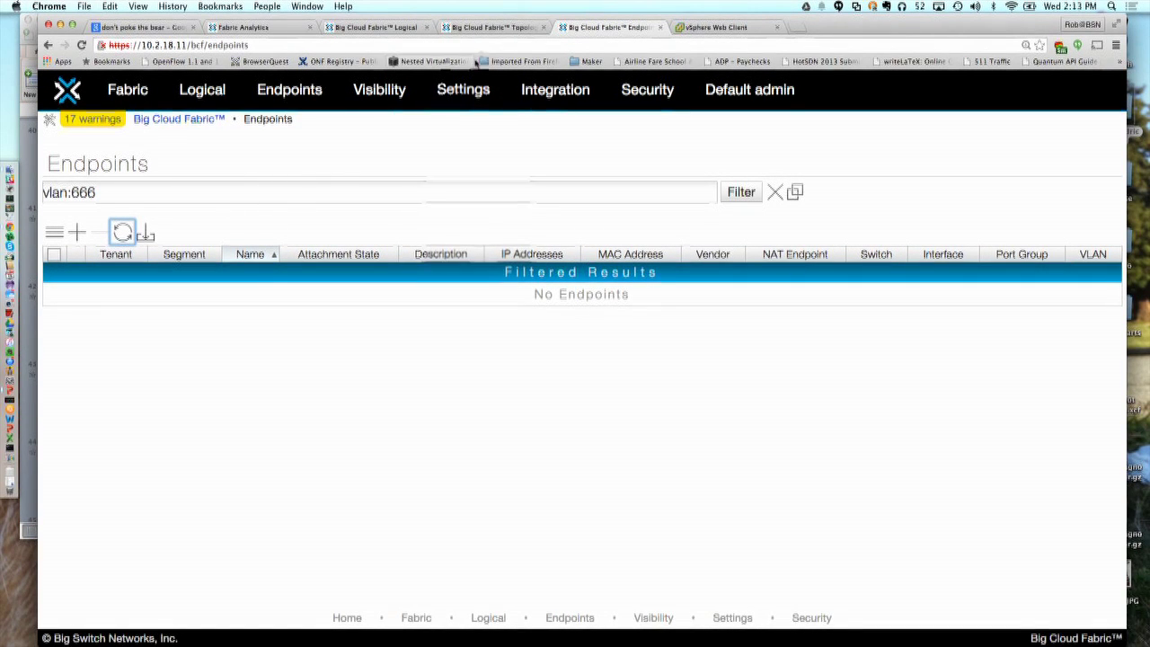
pyautogui.click(493, 28)
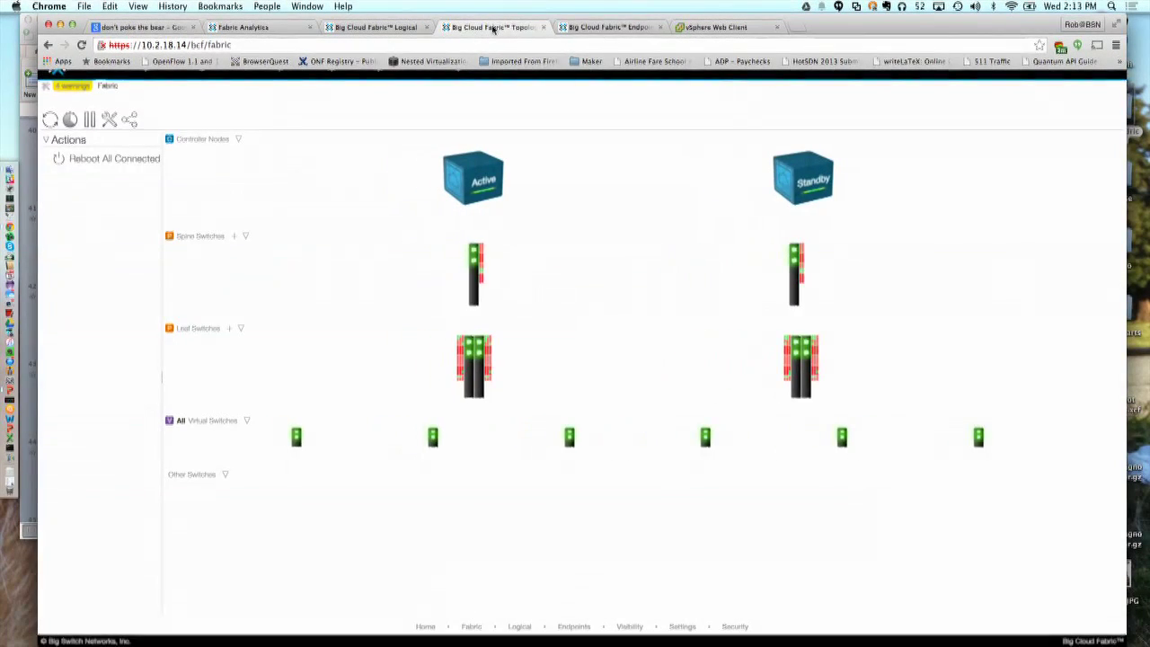
pyautogui.click(604, 28)
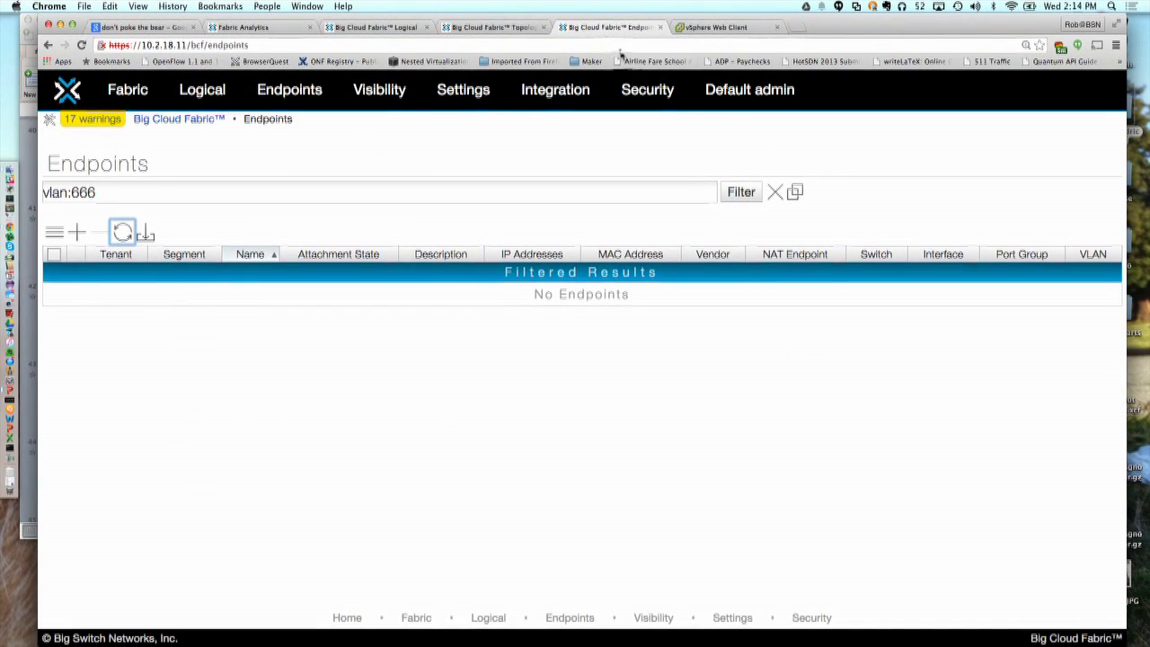
pyautogui.click(124, 236)
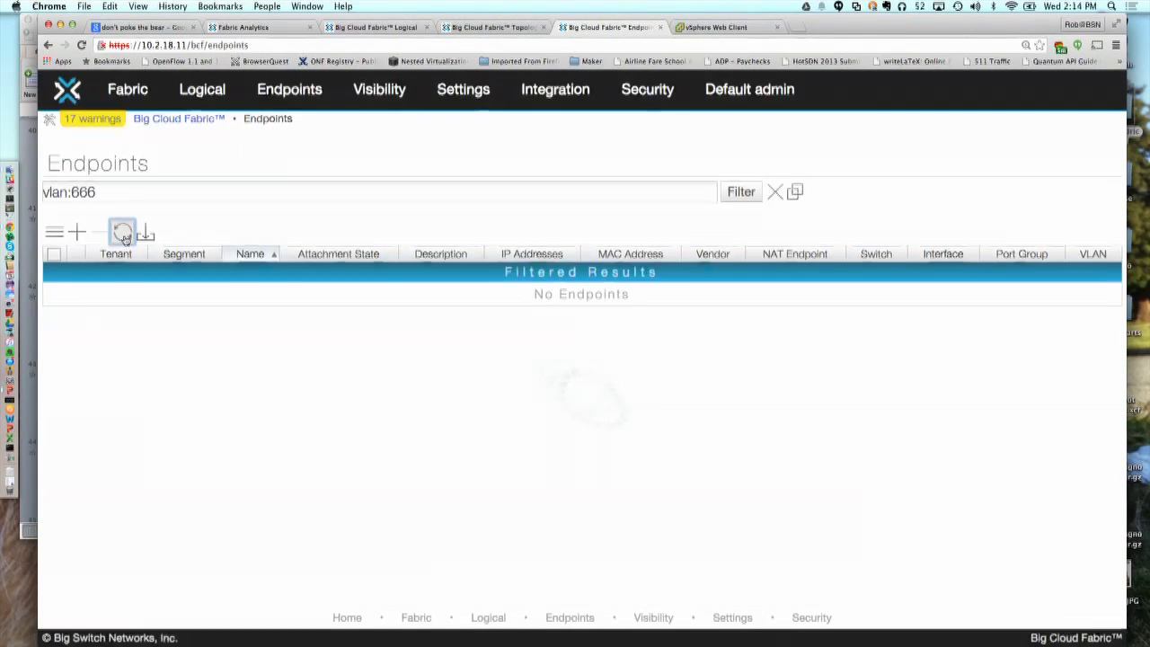
pyautogui.click(476, 27)
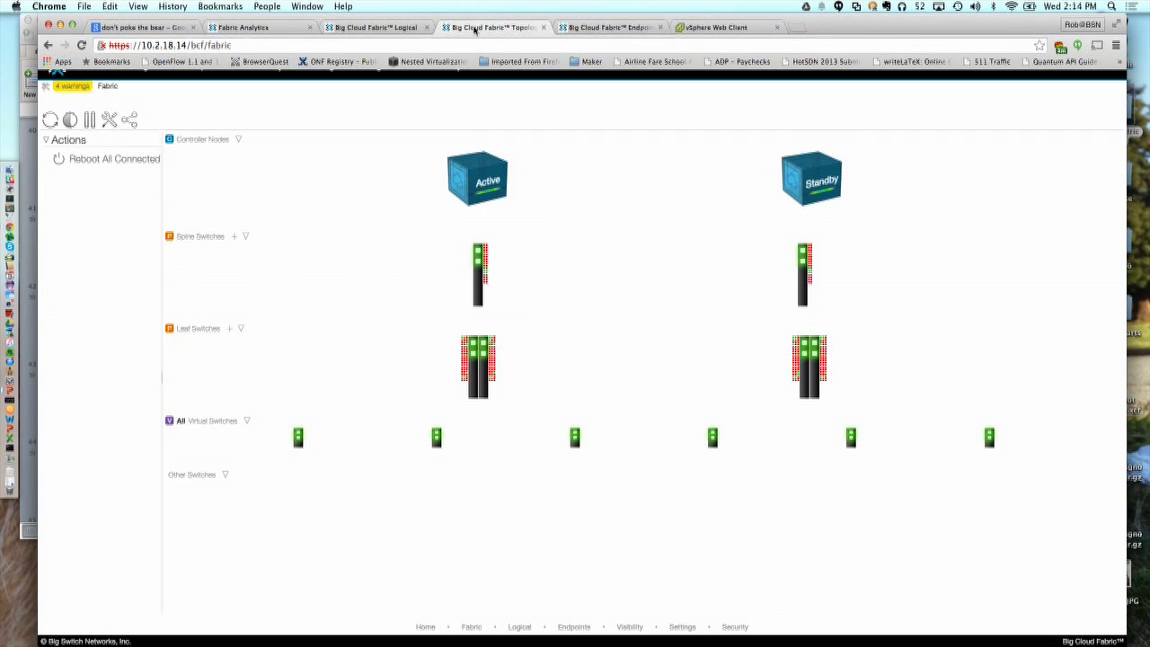
pyautogui.click(607, 30)
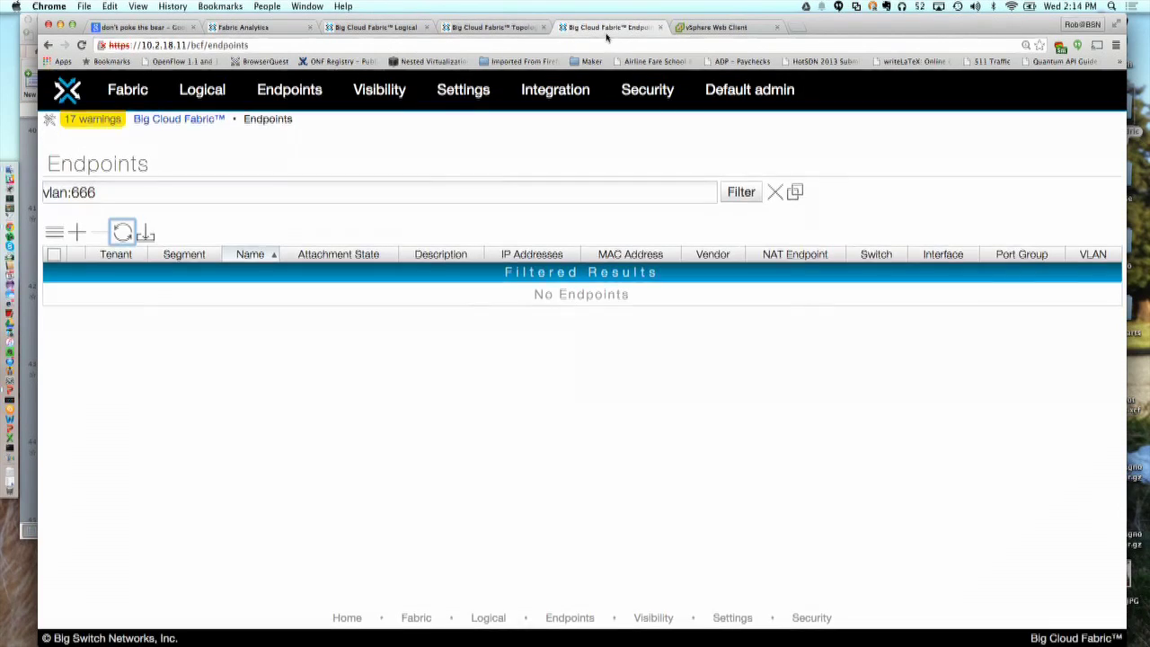
pyautogui.click(719, 28)
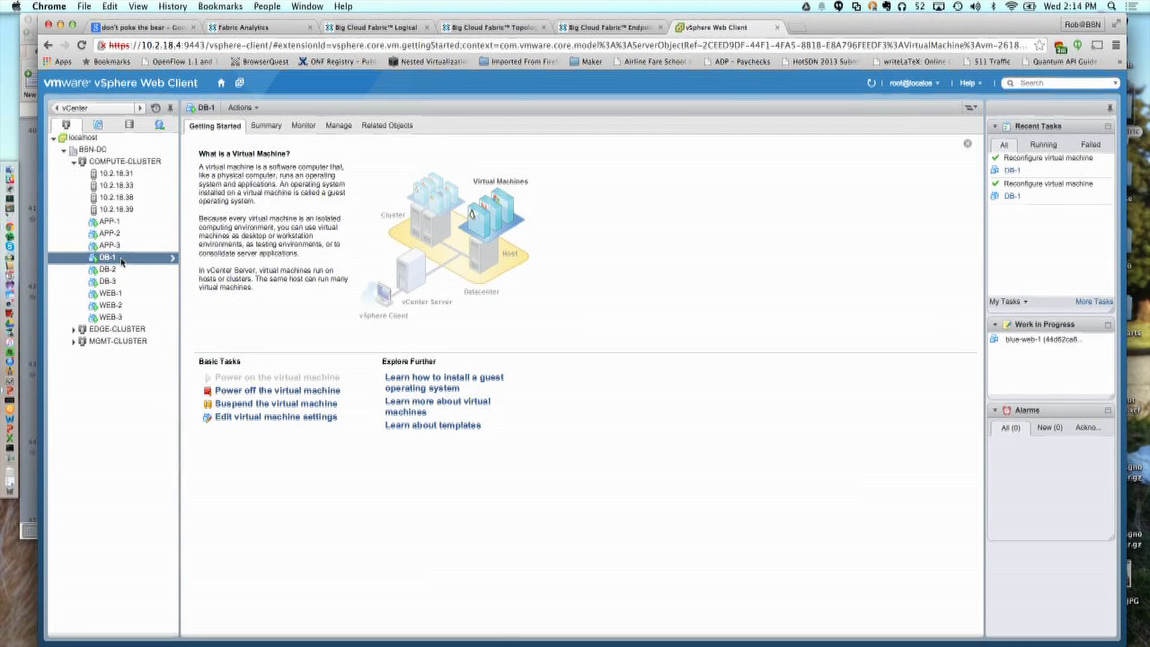
# Step: Reassign DB-1's Network adapter 2 to the Test-777 (BSN-COMPUTE-VDS) port group and save
pyautogui.click(258, 417)
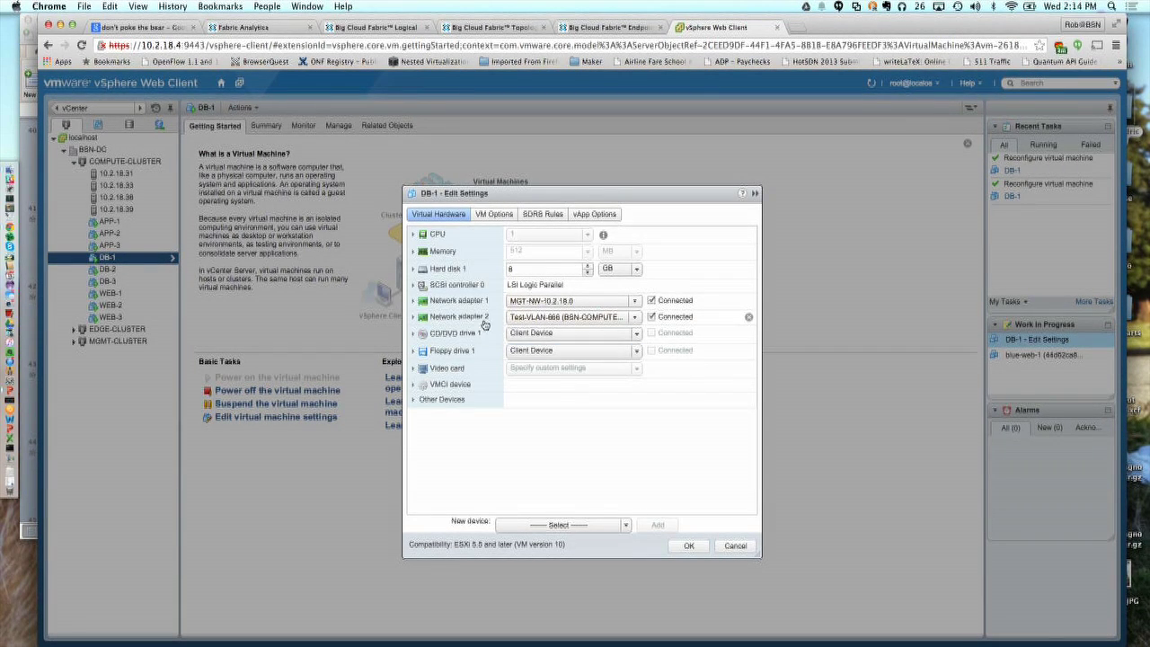
pyautogui.click(638, 321)
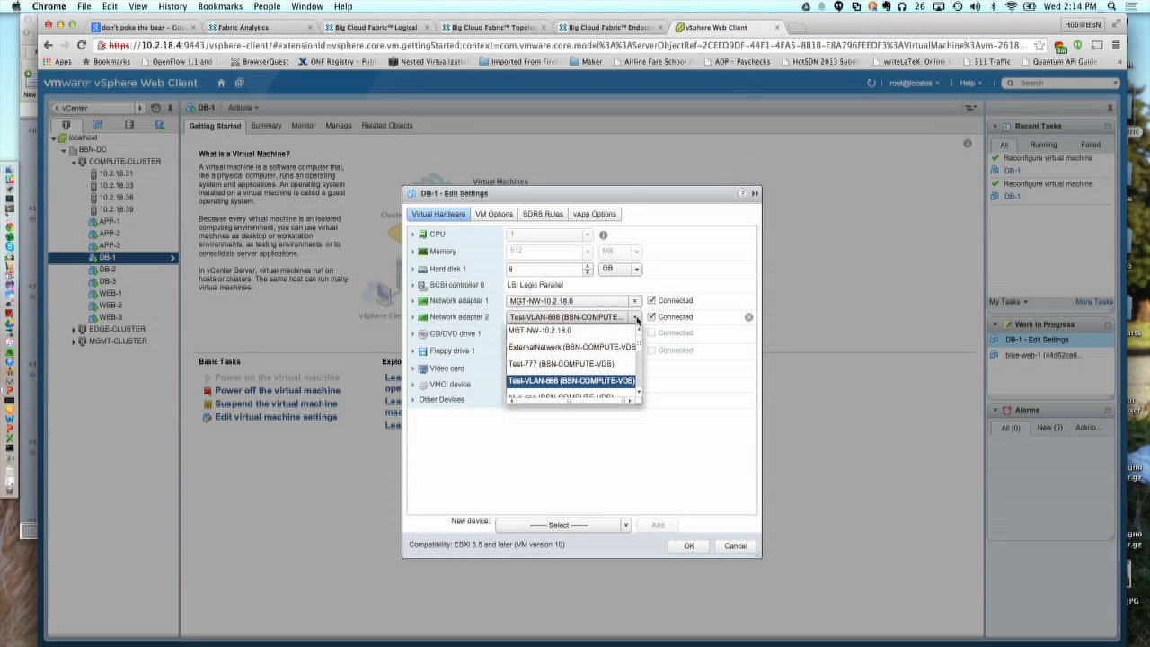
pyautogui.click(595, 364)
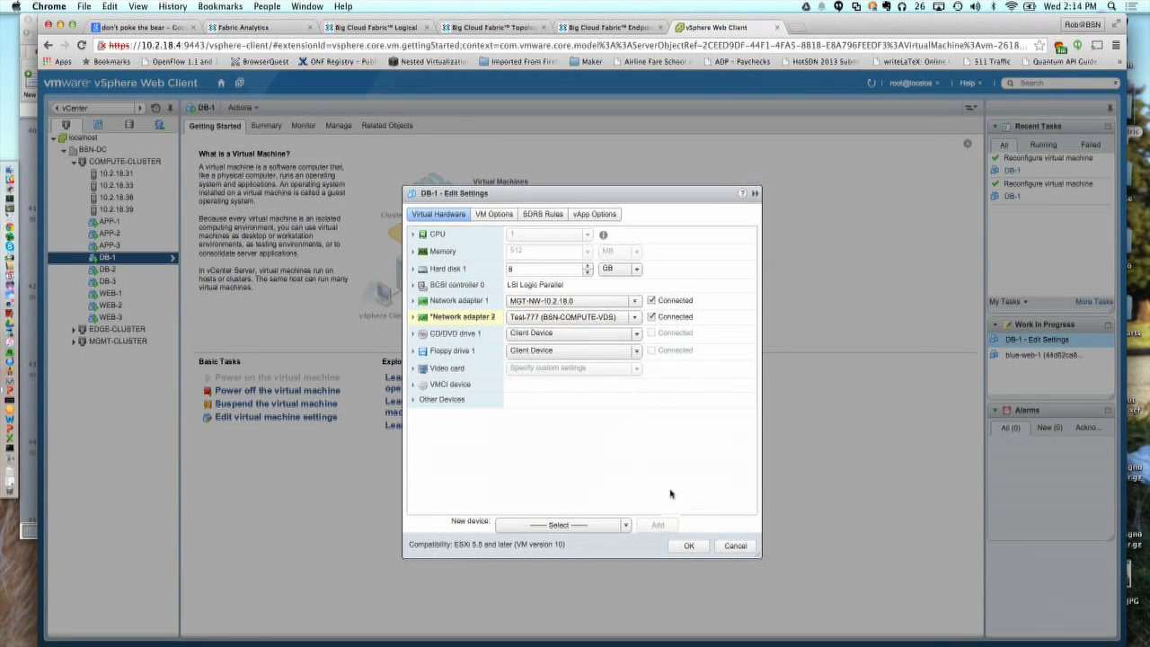
pyautogui.click(635, 320)
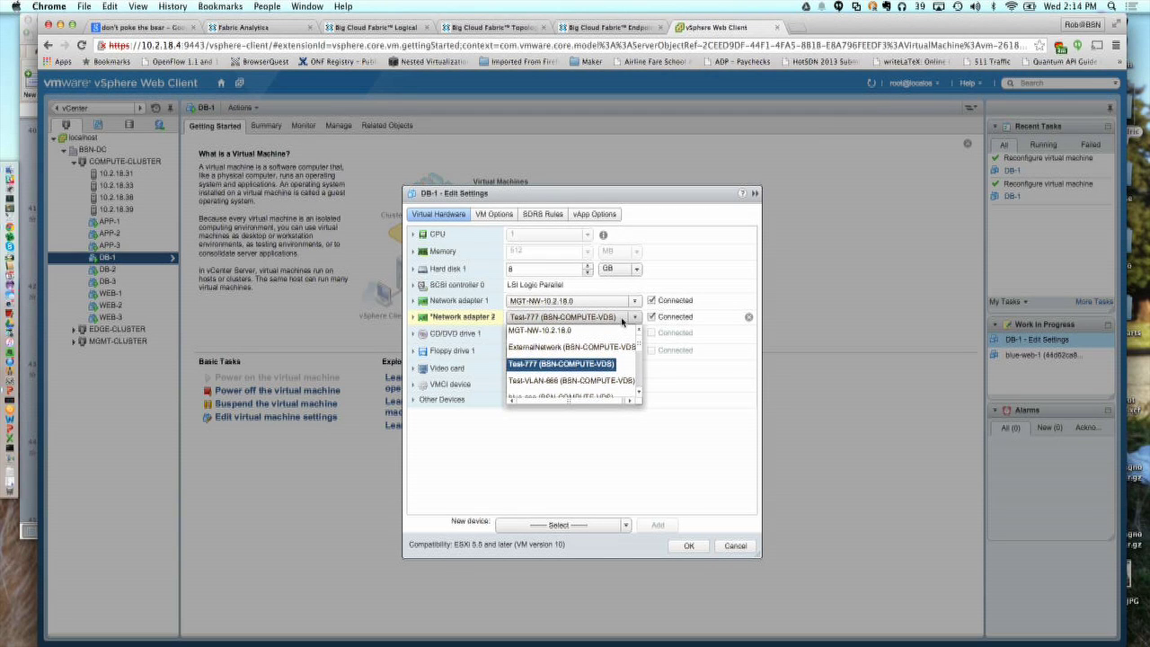
pyautogui.click(623, 320)
pyautogui.click(686, 546)
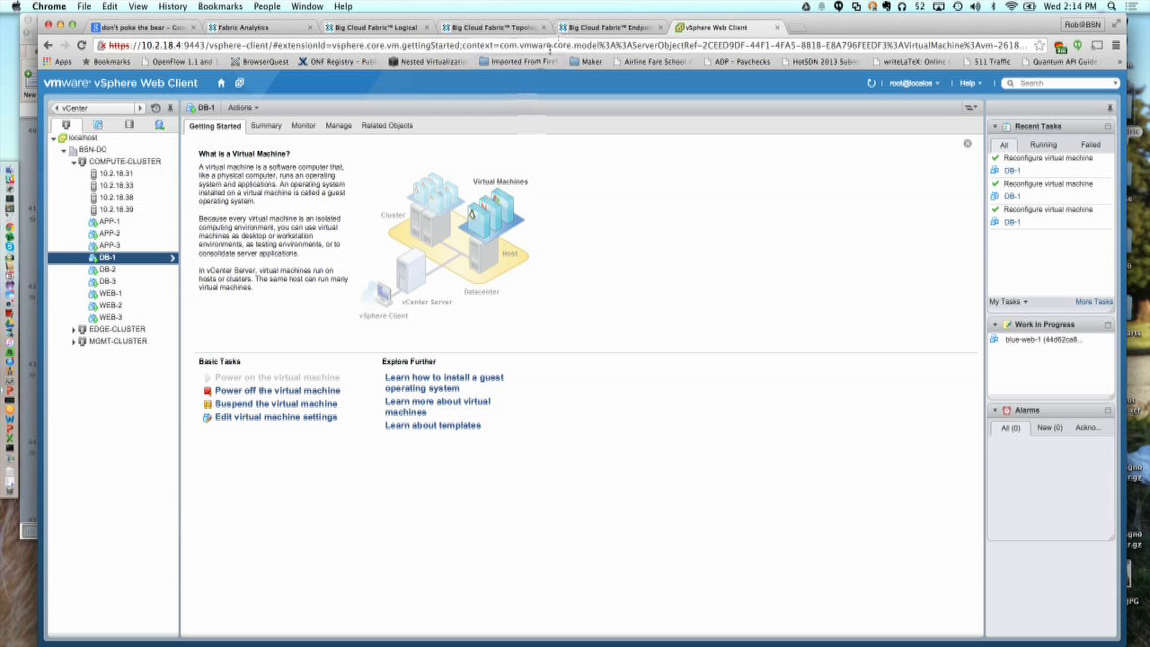
pyautogui.click(584, 28)
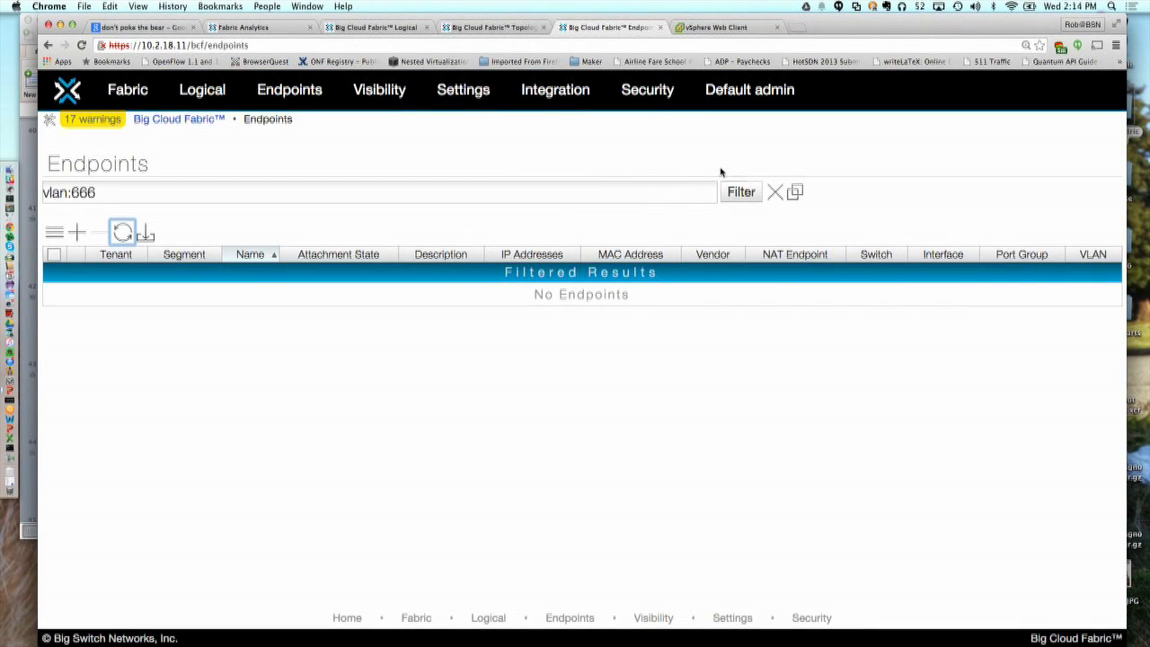
# Step: Change the endpoint filter to VLAN 777 and refresh, showing DB-1 active at 10.100.53.11
pyautogui.click(795, 192)
pyautogui.moveTo(707, 171); pyautogui.dragTo(728, 171)
pyautogui.write('777')
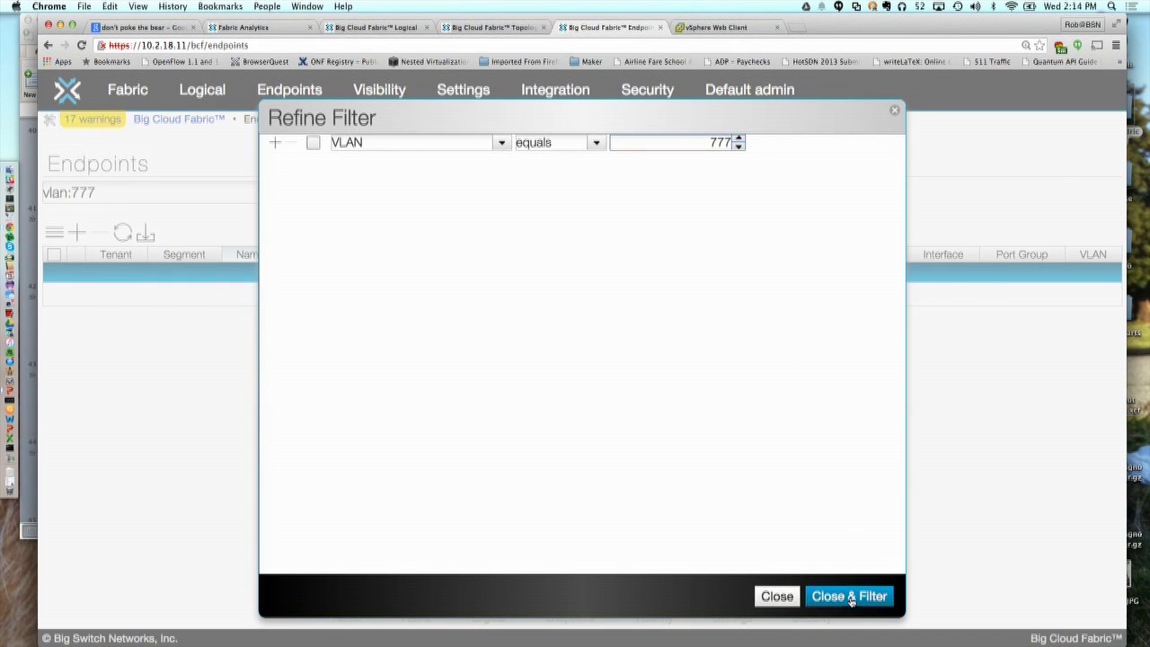
pyautogui.click(850, 596)
pyautogui.click(742, 201)
pyautogui.click(124, 233)
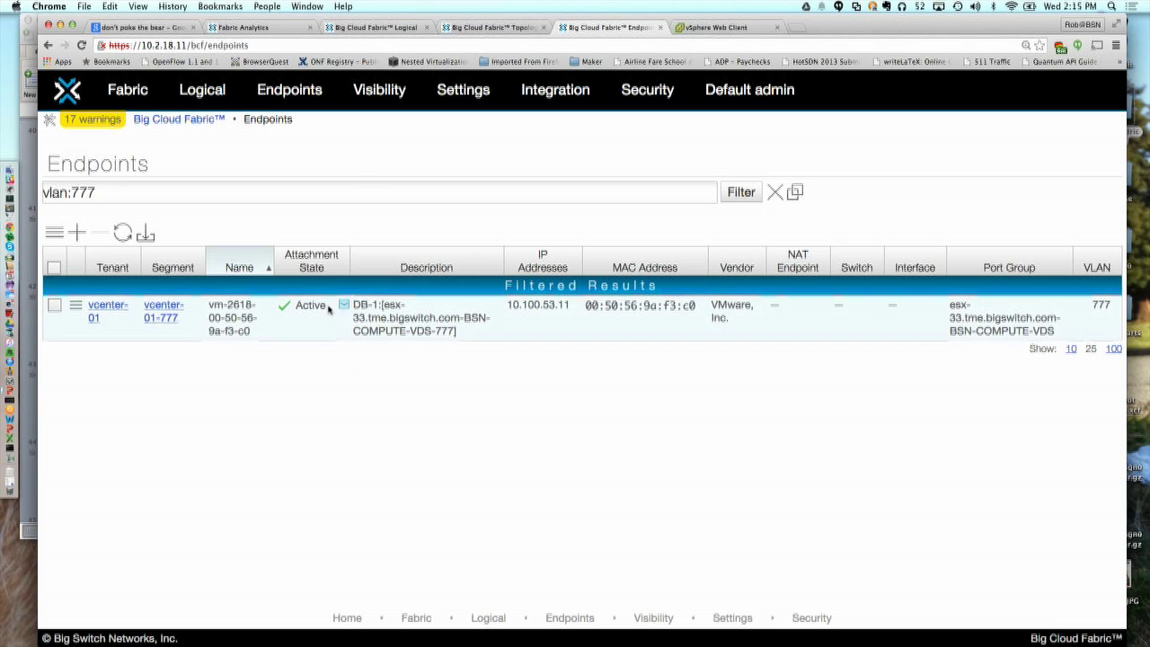
pyautogui.click(716, 27)
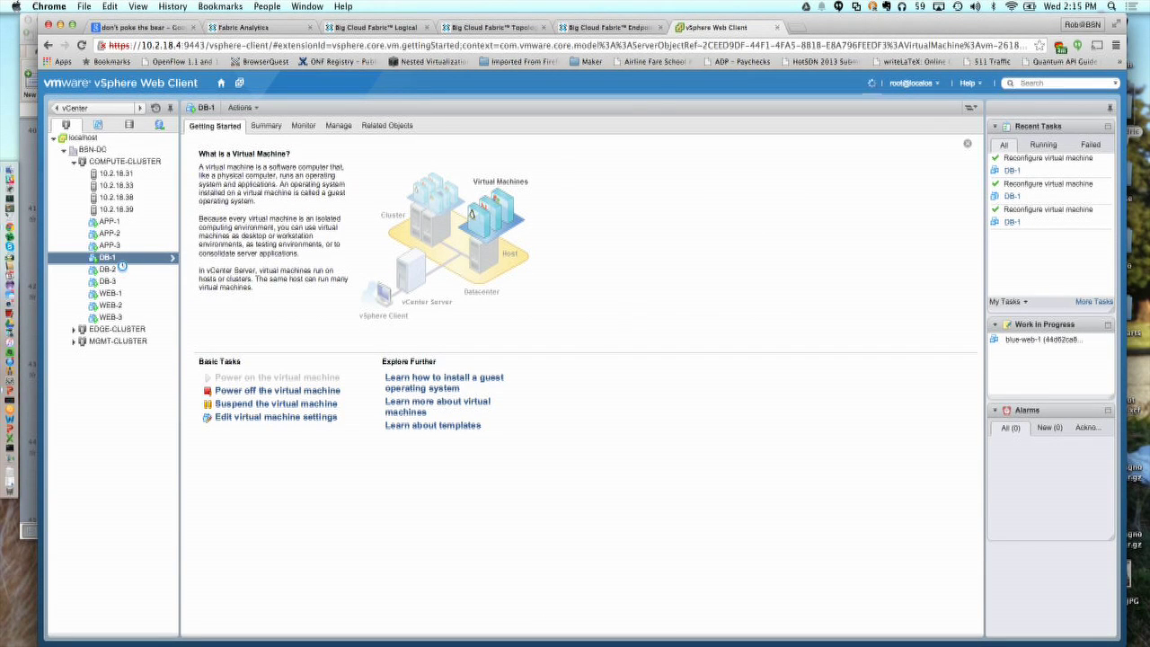
# Step: Start a Change host migration of DB-1 and advance to the Select Host page
pyautogui.rightClick(124, 259)
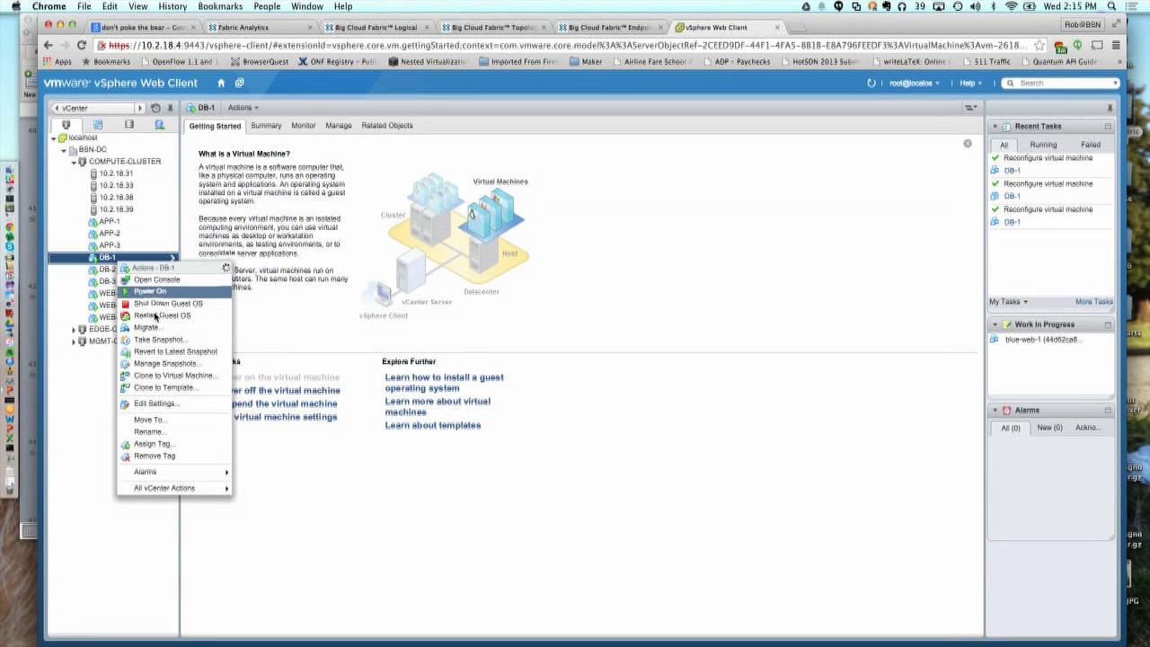
pyautogui.click(151, 327)
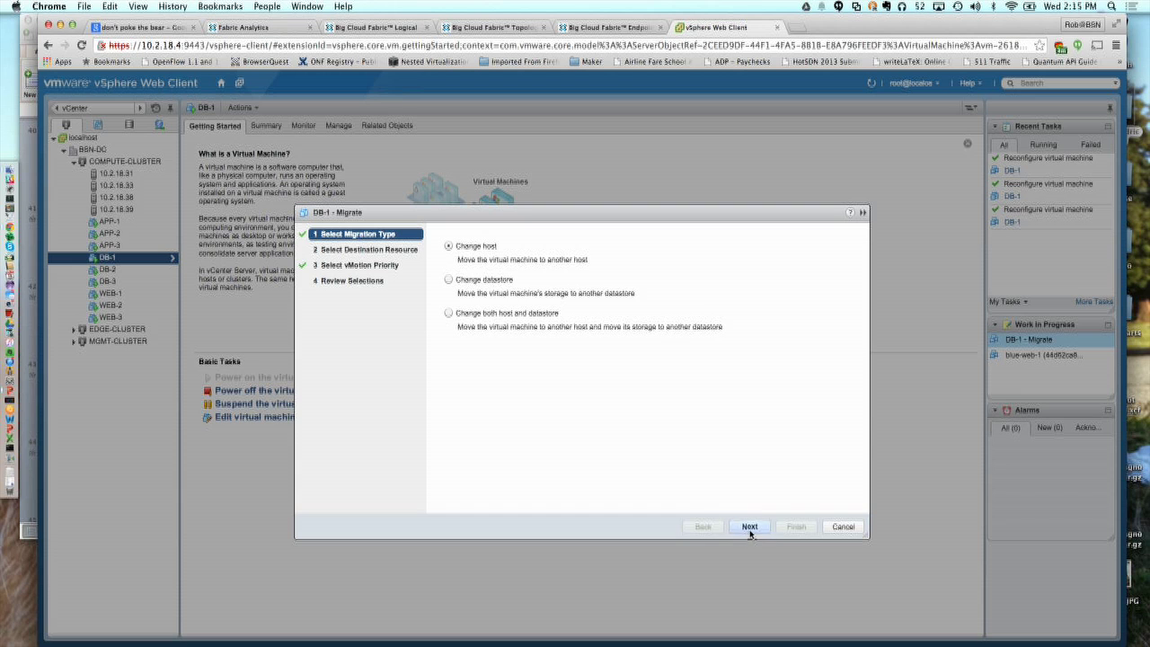
pyautogui.click(751, 528)
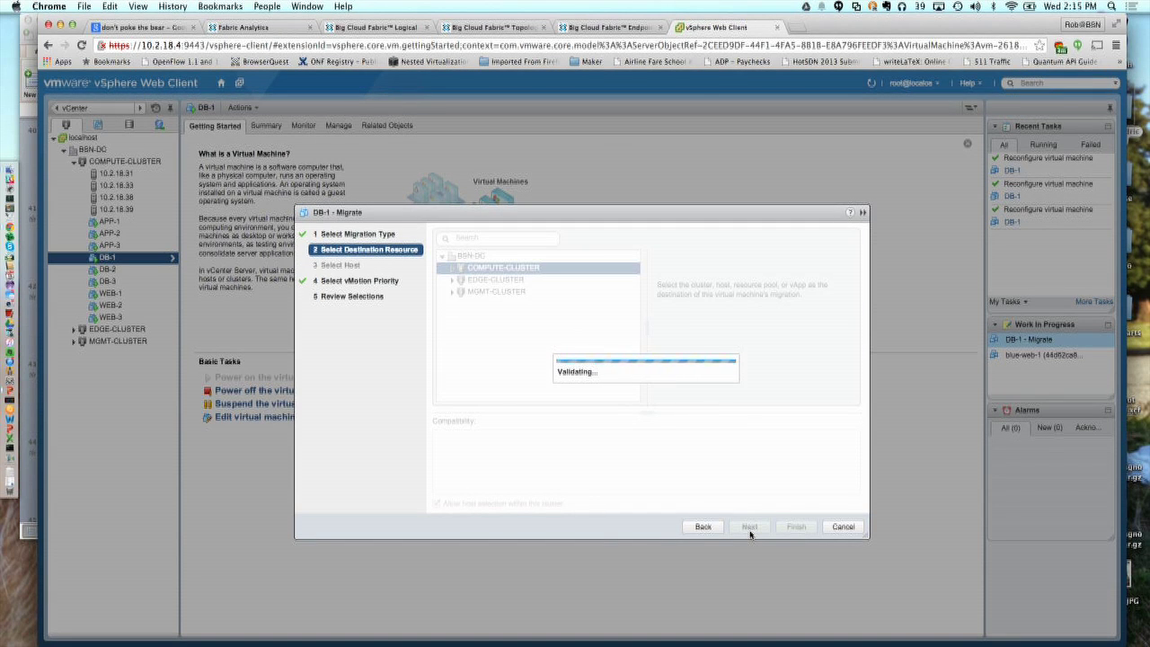
pyautogui.click(750, 531)
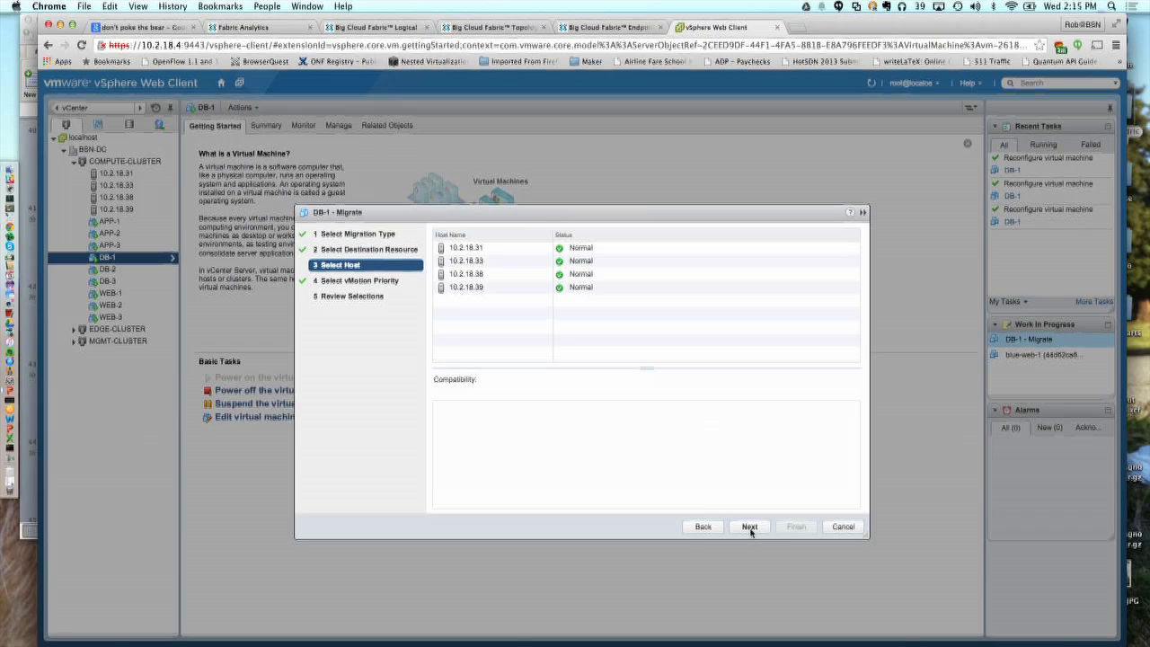